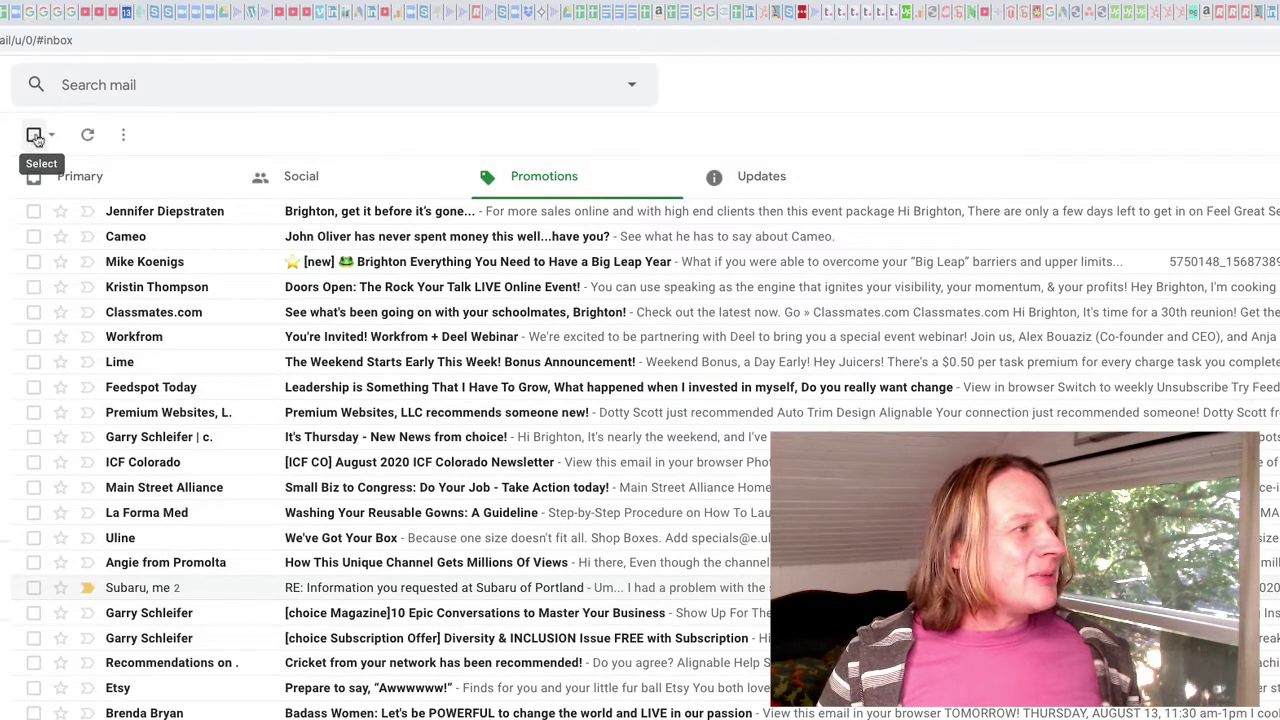
# - Select all 55,330 Promotions conversations and bulk-delete them, confirming the bulk action
pyautogui.click(33, 136)
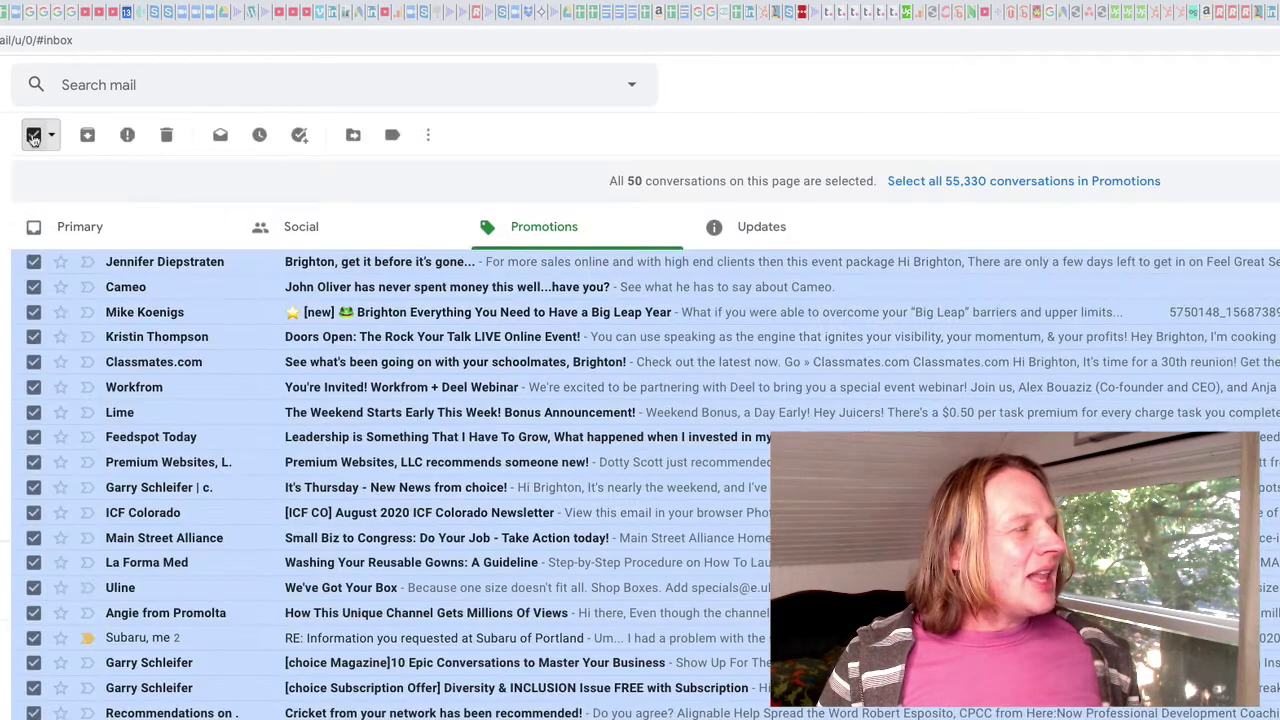
pyautogui.scroll(-5, 130, 500)
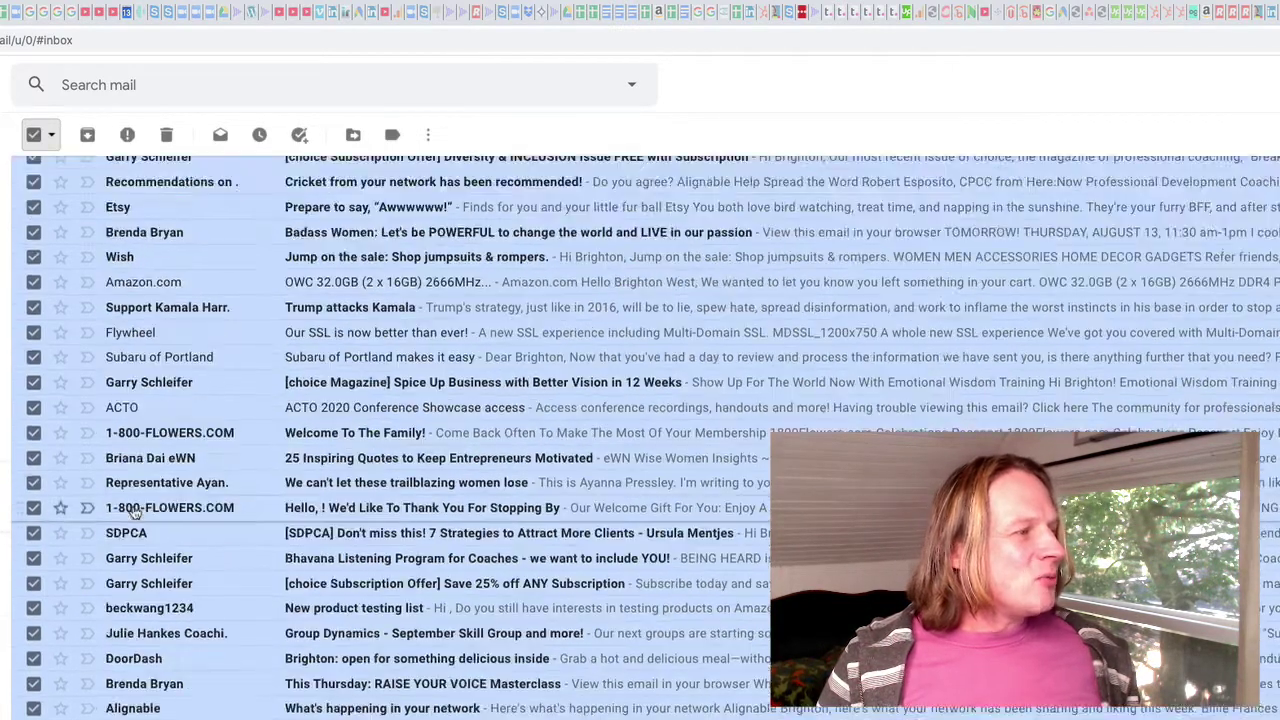
pyautogui.scroll(5, 135, 512)
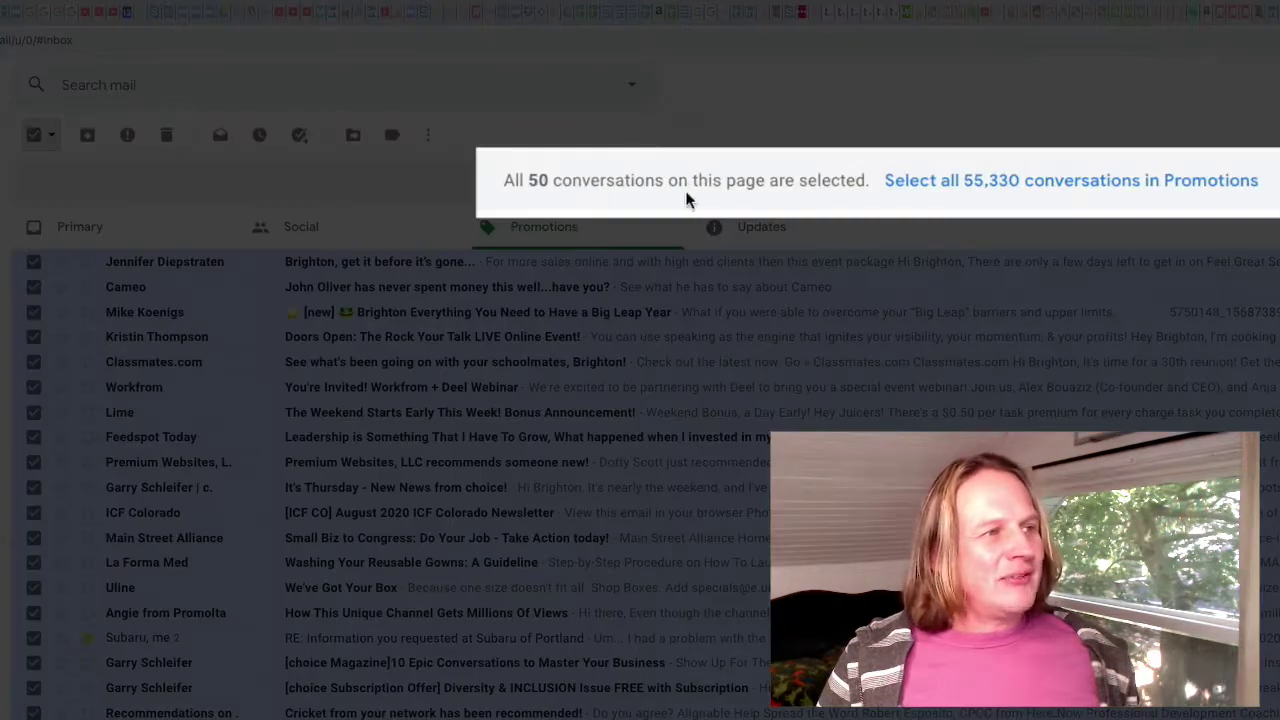
pyautogui.click(1006, 190)
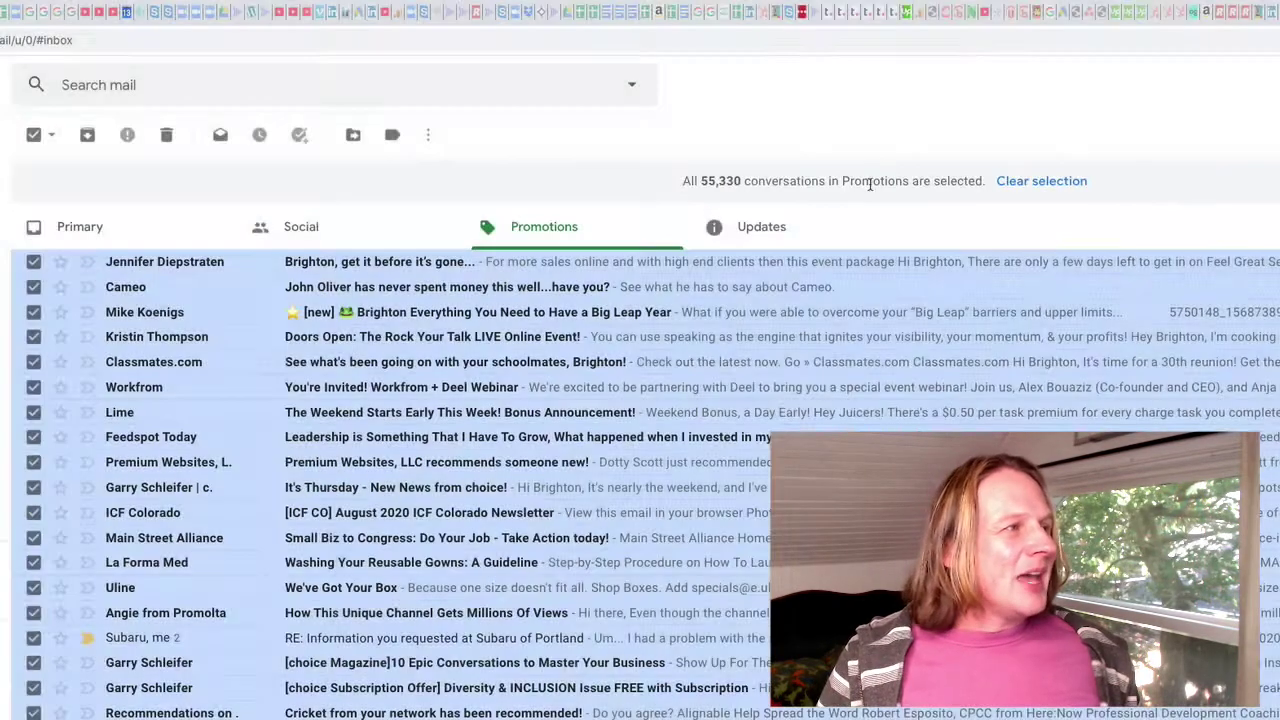
pyautogui.click(168, 138)
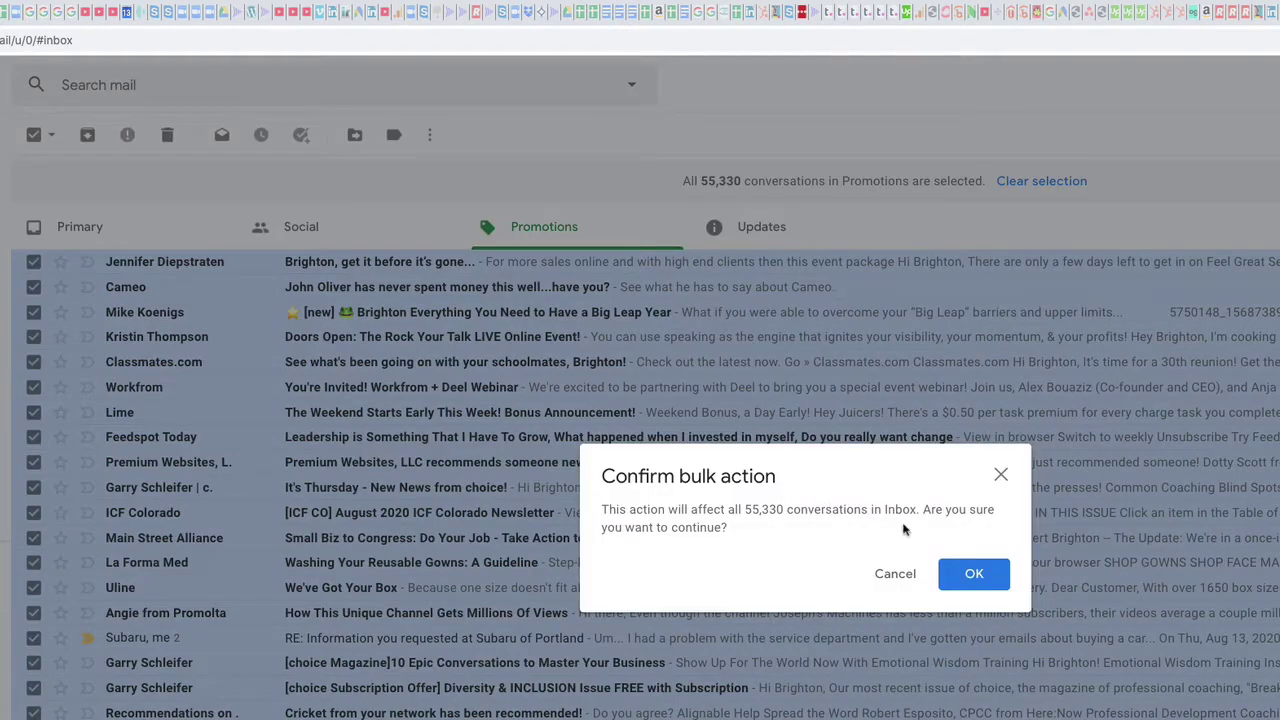
pyautogui.click(974, 575)
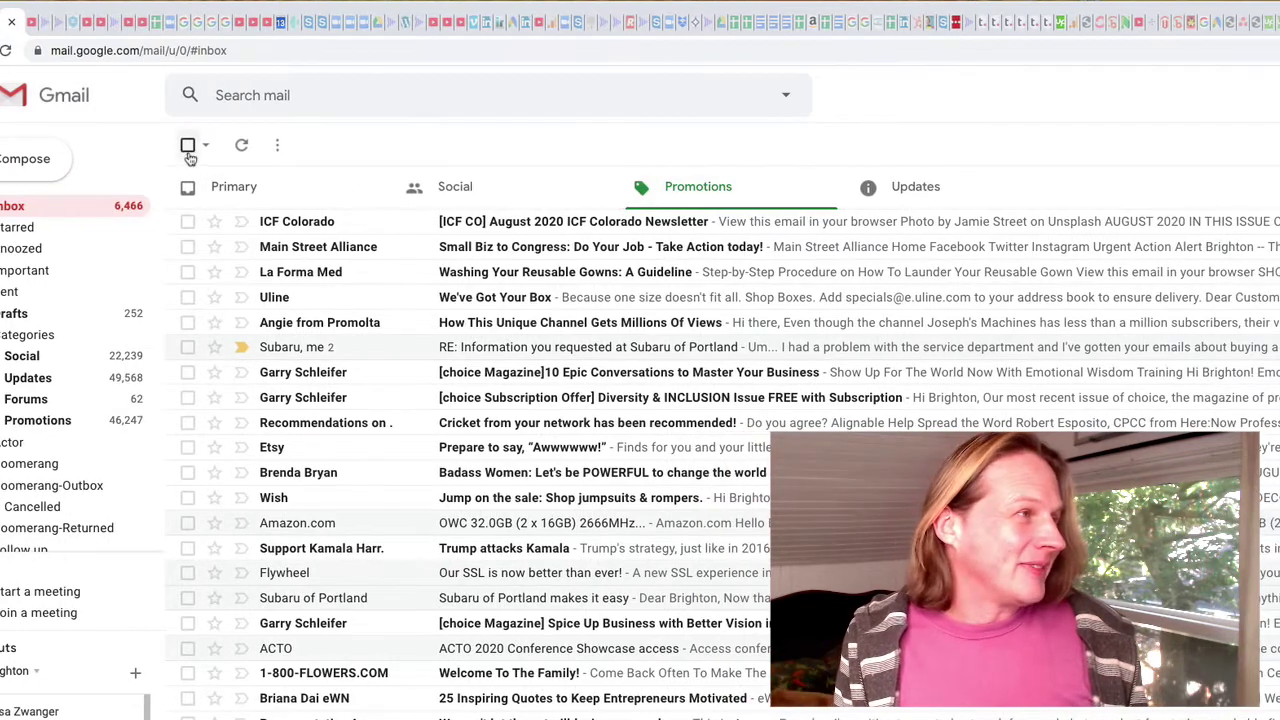
# - Select all 45,974 Promotions conversations and bulk-delete them, confirming the deletion
pyautogui.click(188, 147)
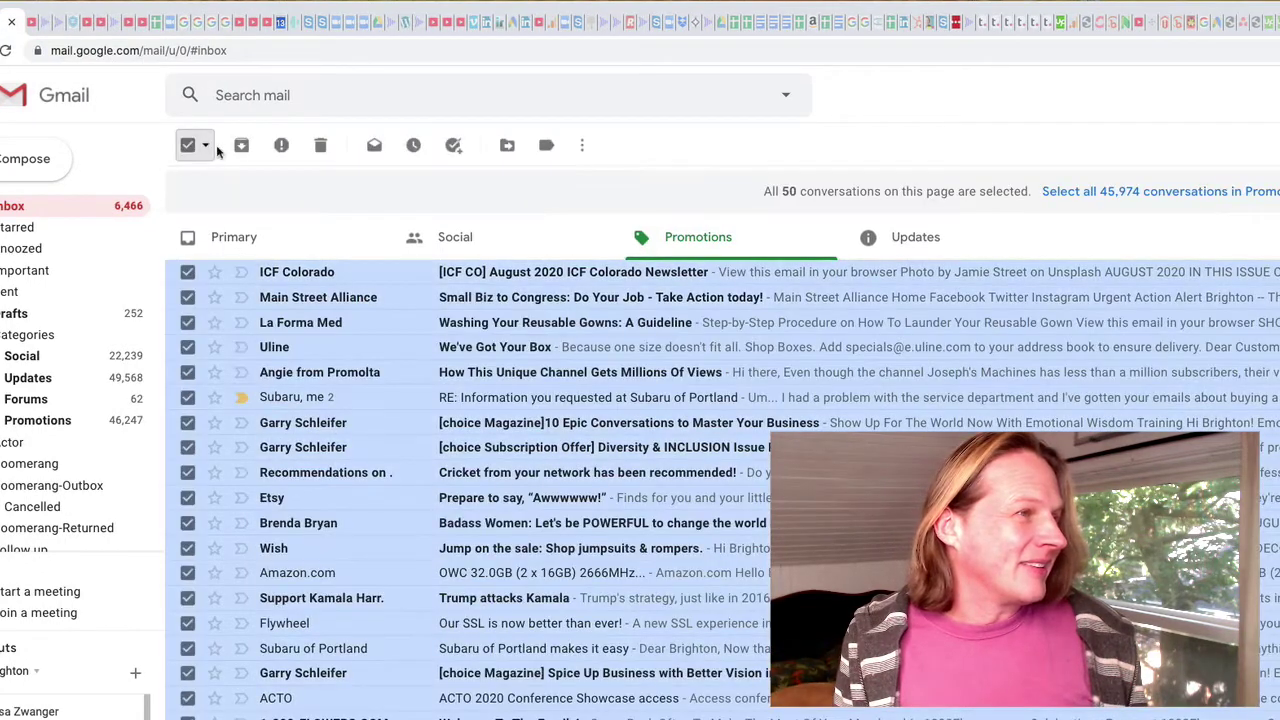
pyautogui.click(1182, 192)
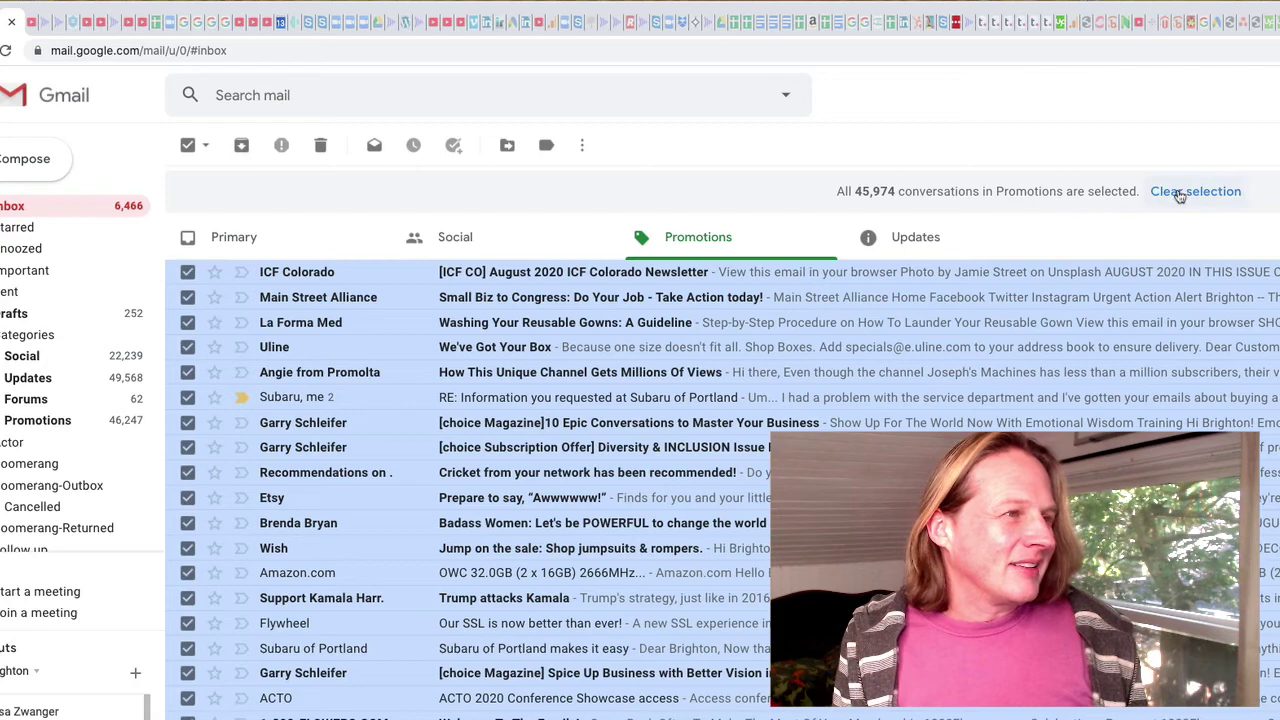
pyautogui.click(321, 148)
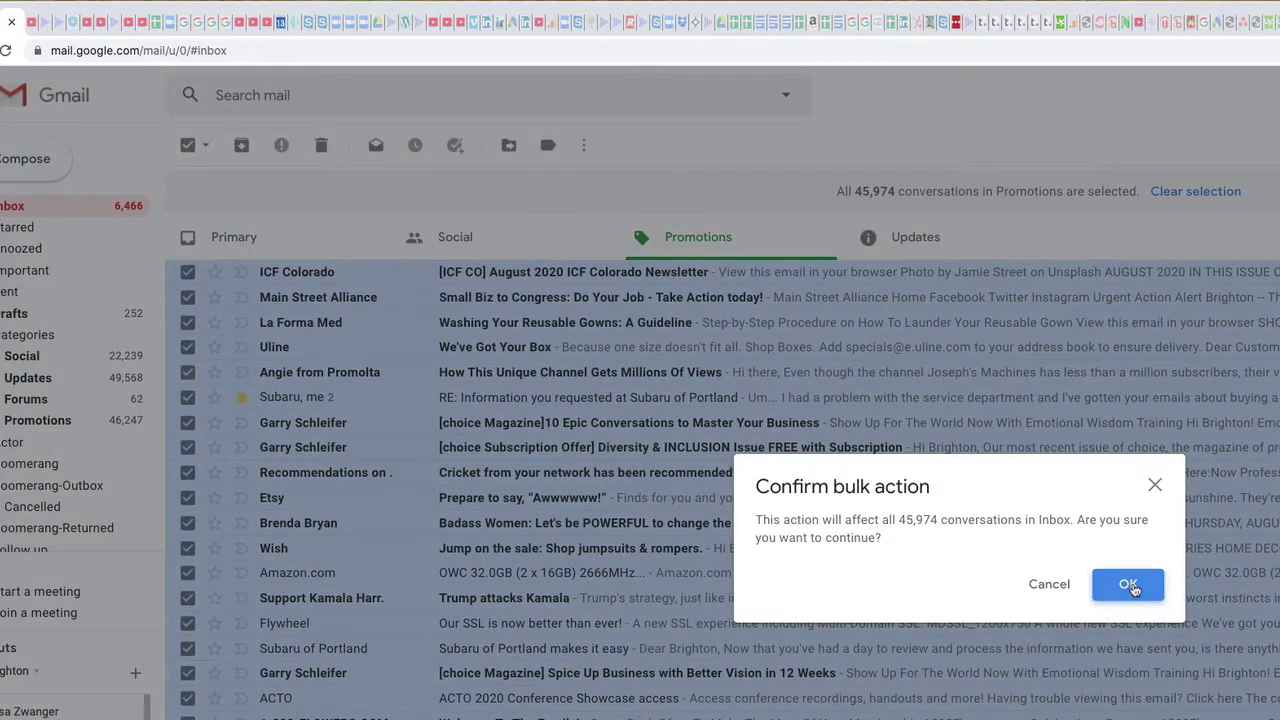
pyautogui.click(1130, 585)
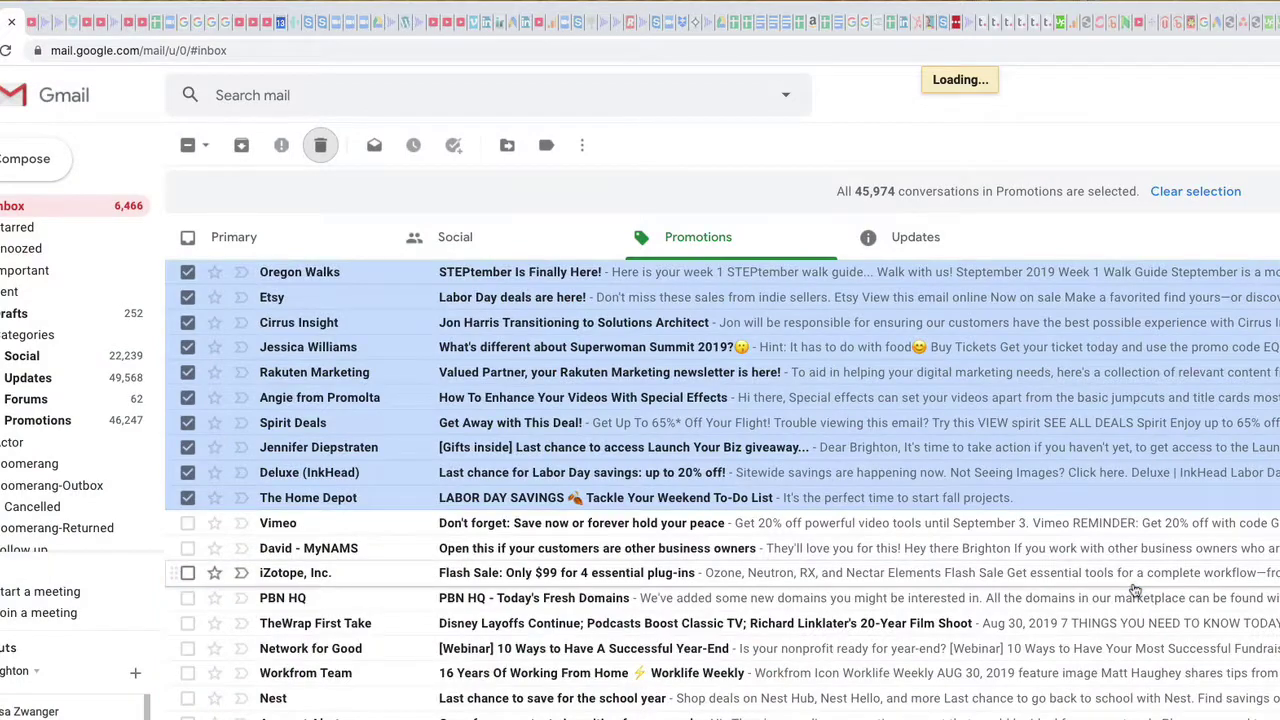
# - Reselect all remaining Promotions conversations and delete them again
pyautogui.click(187, 146)
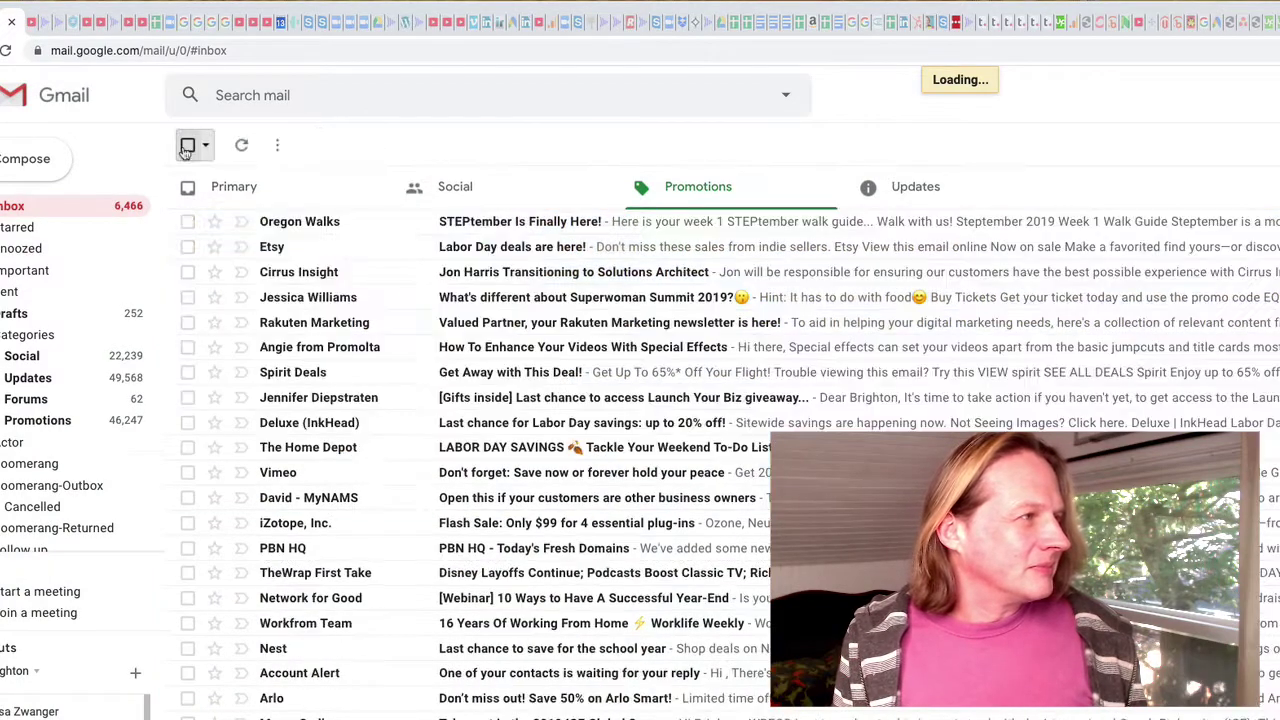
pyautogui.click(228, 171)
pyautogui.click(1130, 191)
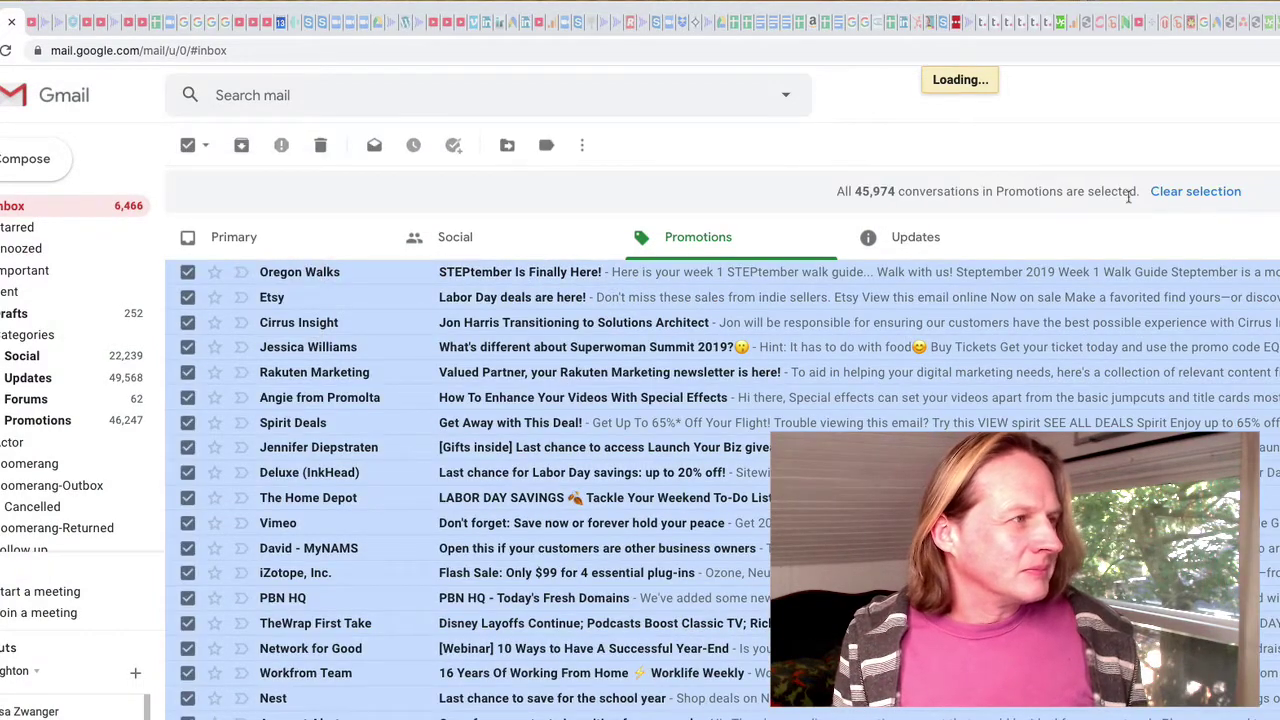
pyautogui.click(320, 145)
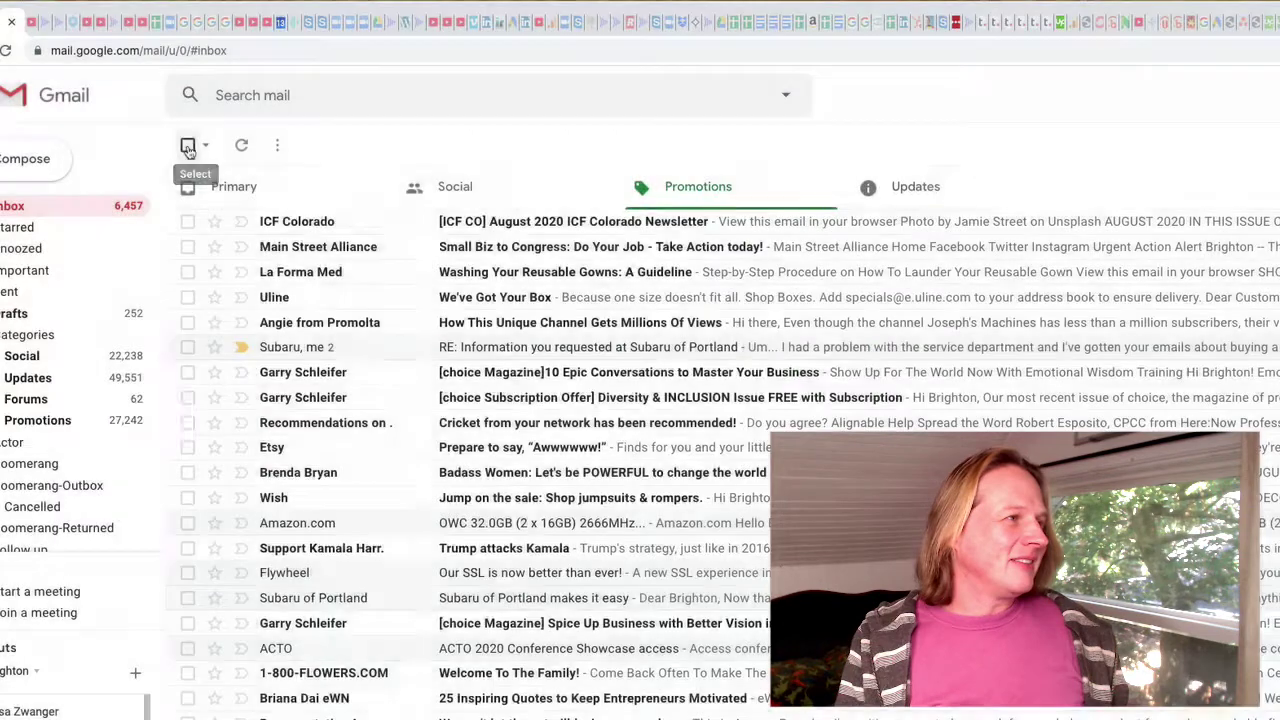
# - Select all 26,646 Promotions conversations and bulk-delete them, confirming with Enter
pyautogui.click(188, 145)
pyautogui.click(1000, 191)
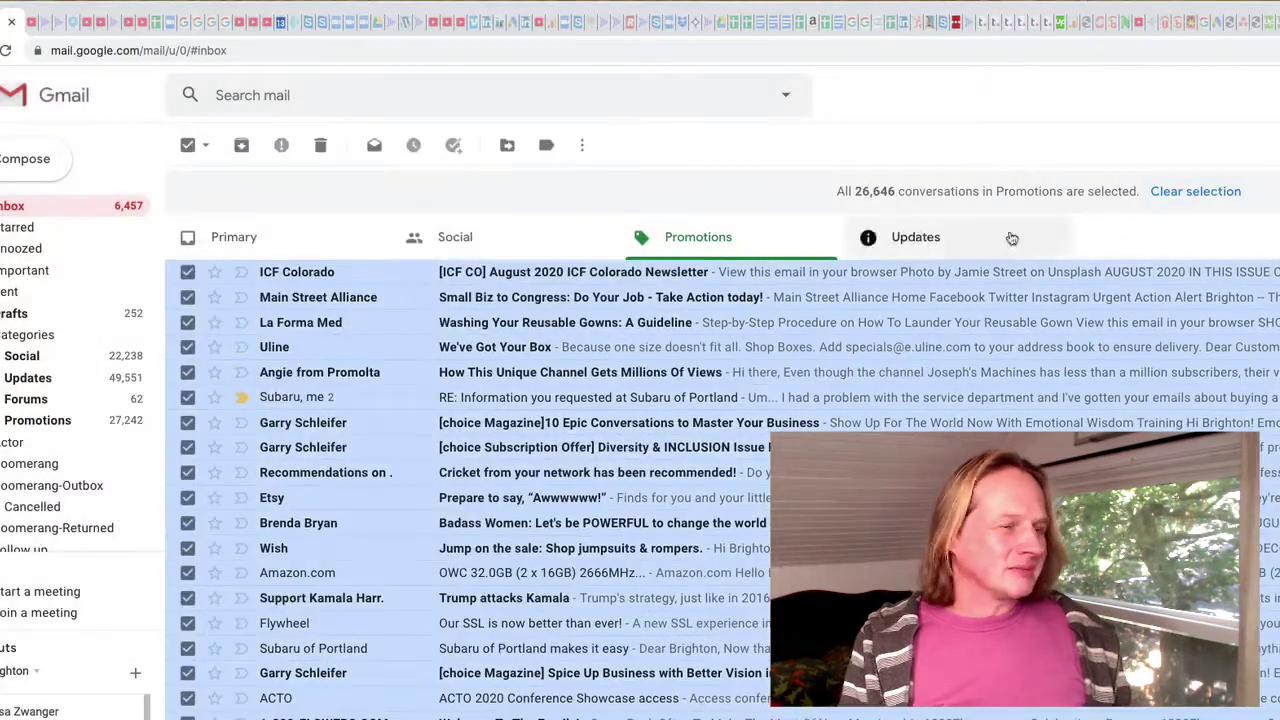
pyautogui.click(321, 146)
pyautogui.press('Return')
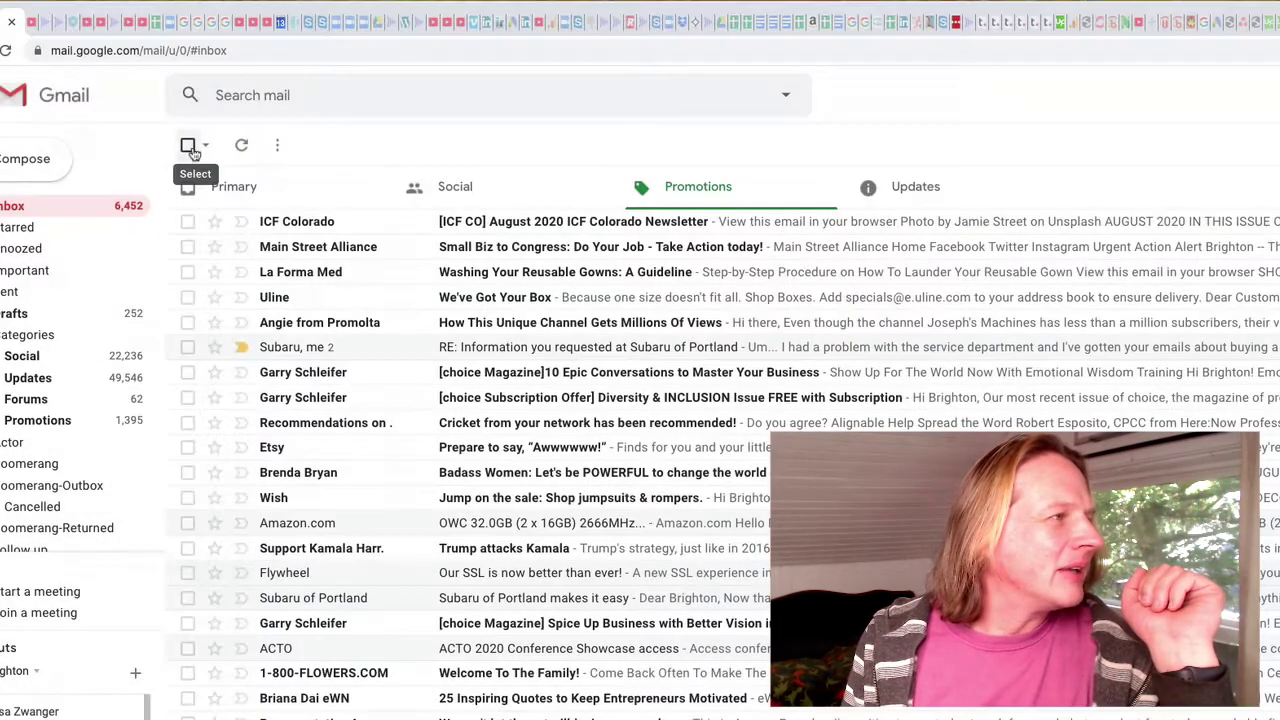
# - Select every conversation on the refreshed Promotions page, checking the selection options
pyautogui.click(188, 146)
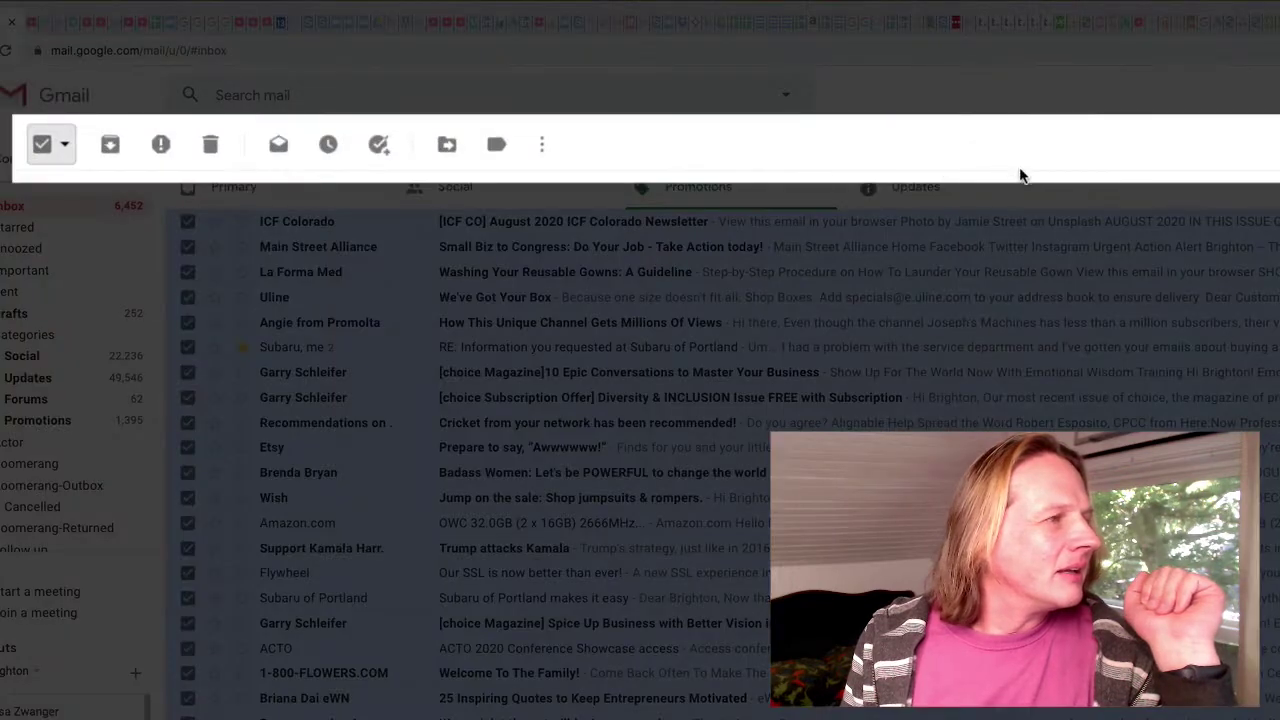
pyautogui.scroll(-2, 720, 450)
pyautogui.scroll(-3, 720, 450)
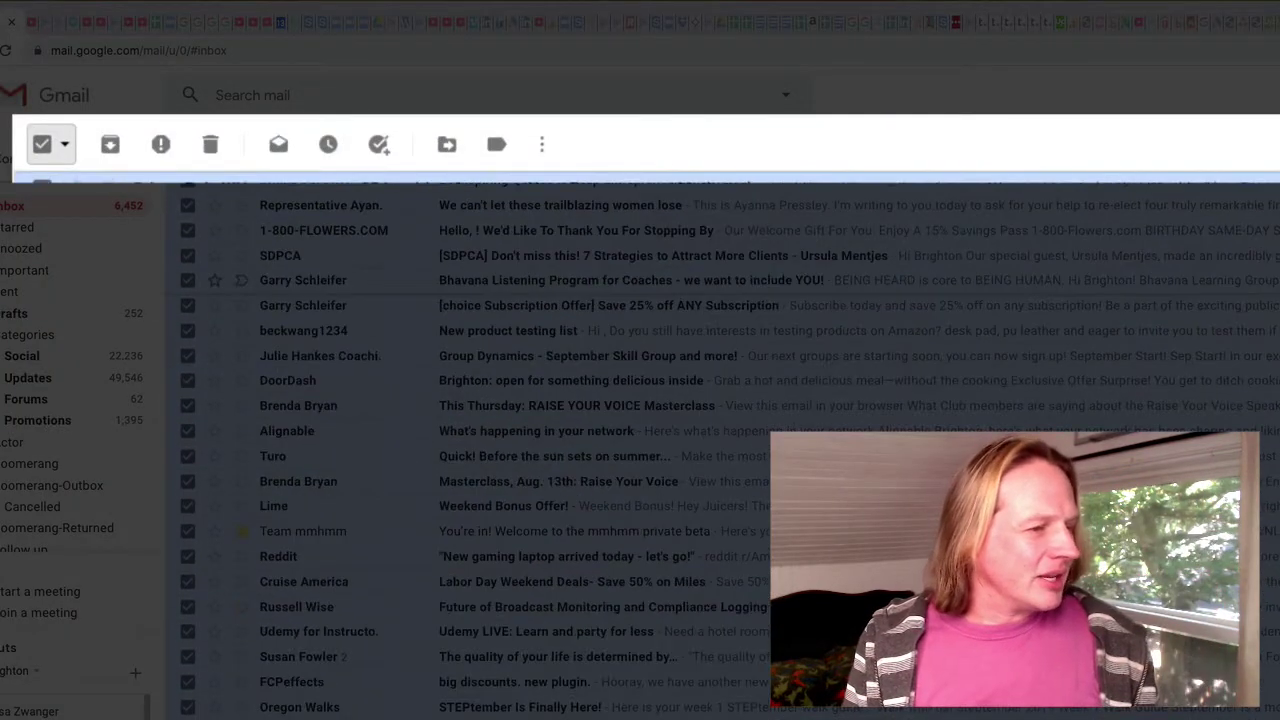
pyautogui.scroll(5, 720, 450)
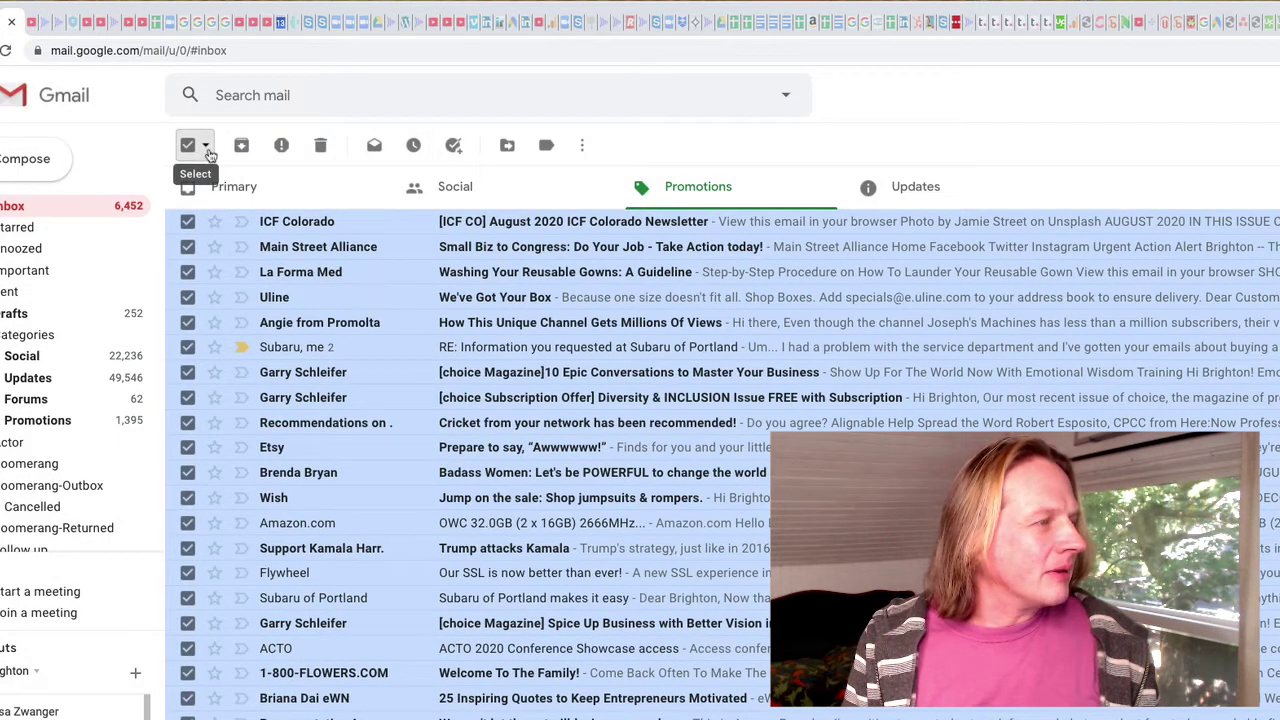
pyautogui.click(207, 150)
pyautogui.click(224, 171)
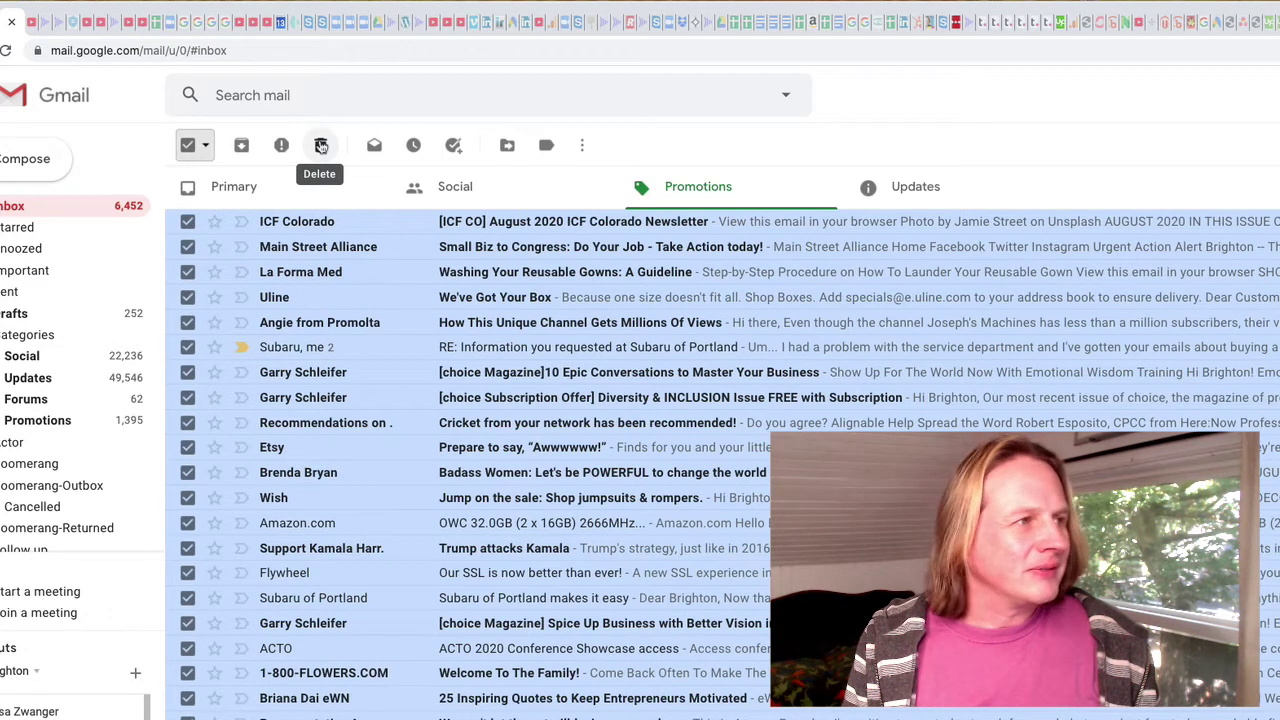
# - Delete successive pages of Promotions emails, then reload Gmail to confirm the tab is empty
pyautogui.click(321, 146)
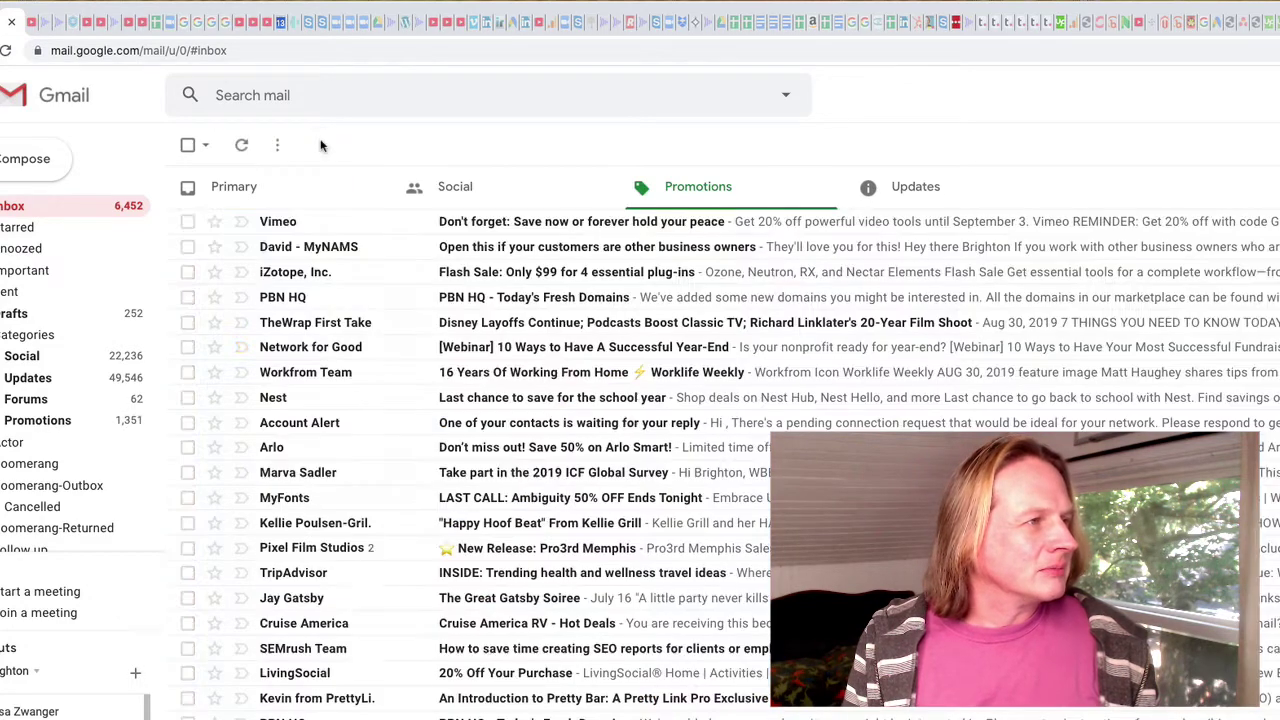
pyautogui.click(187, 145)
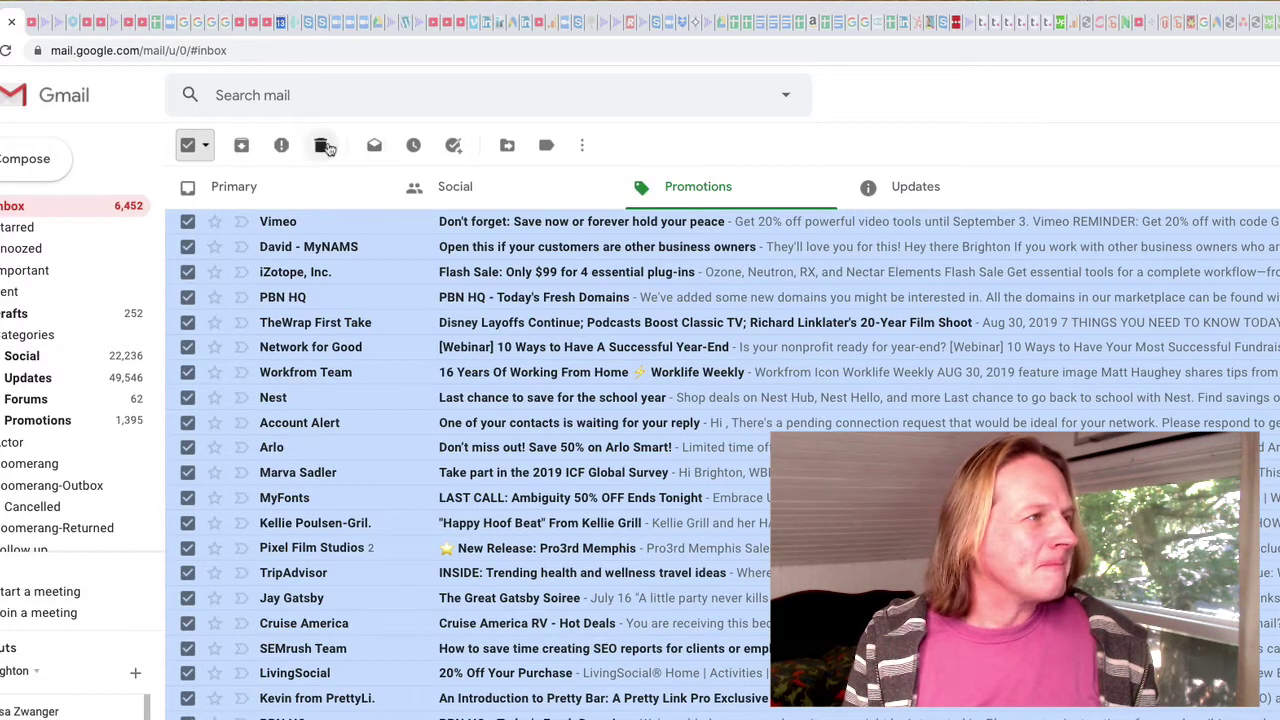
pyautogui.click(323, 146)
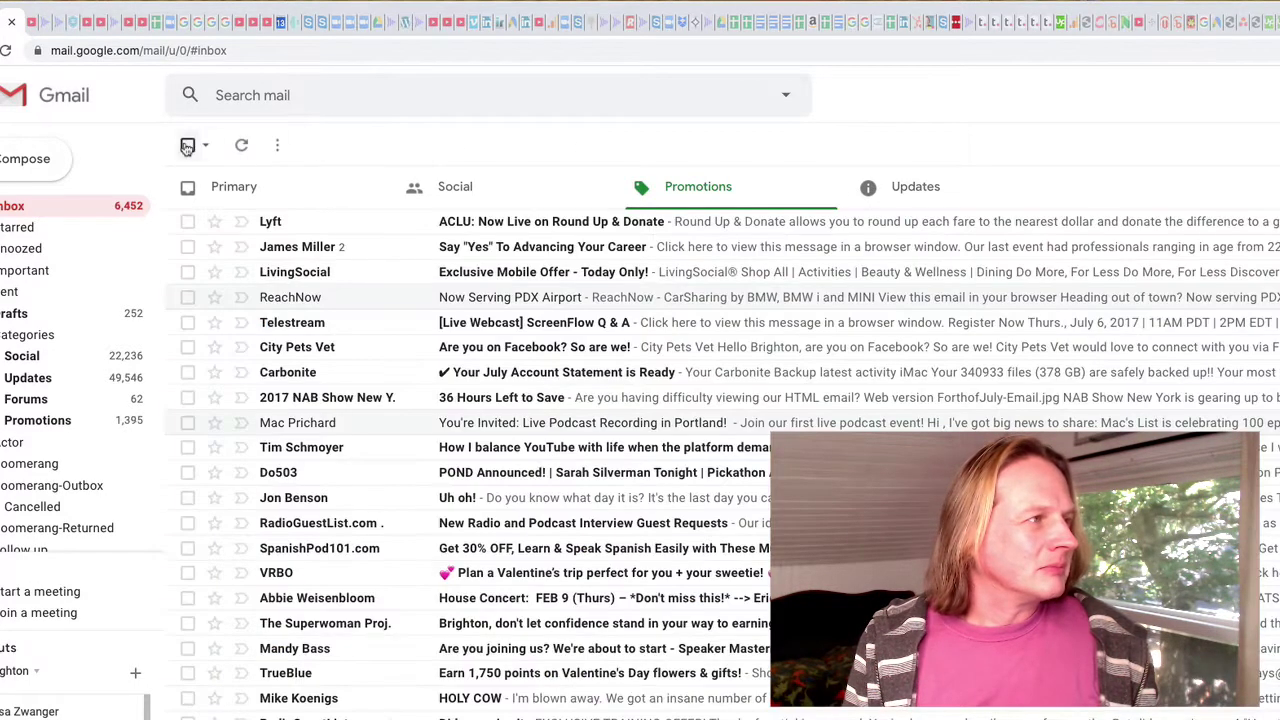
pyautogui.click(188, 145)
pyautogui.click(318, 150)
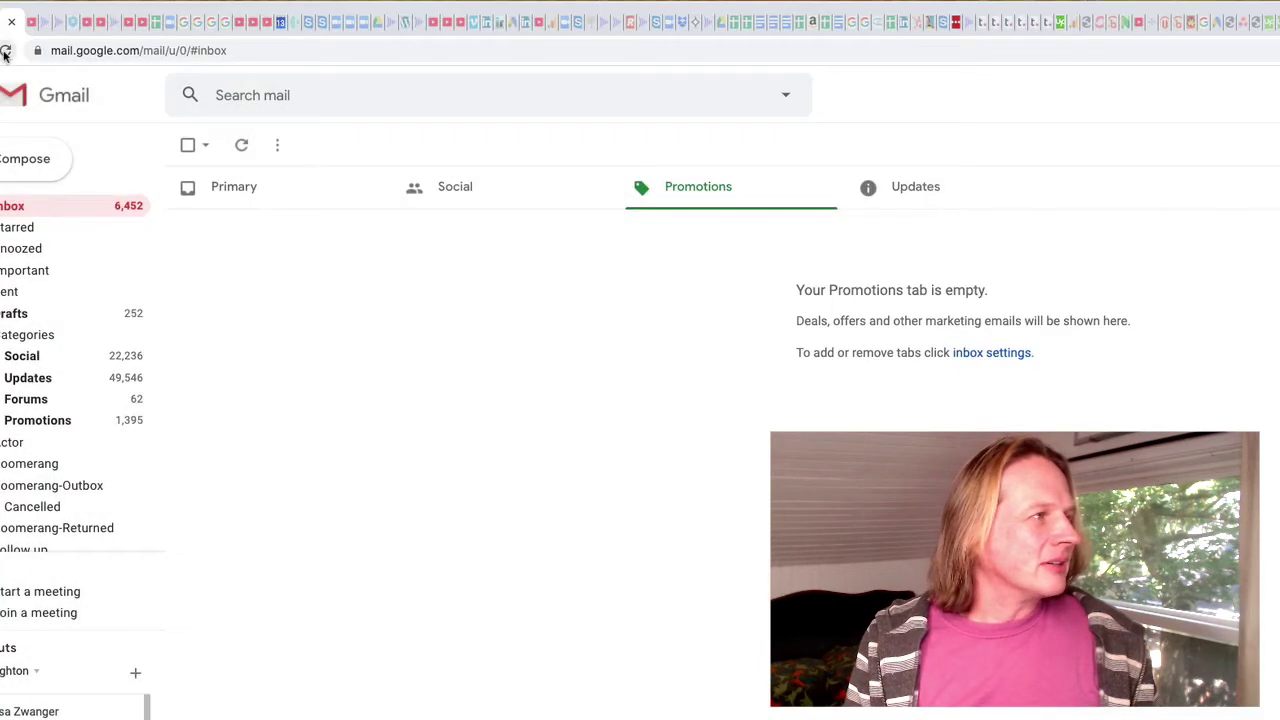
pyautogui.click(5, 52)
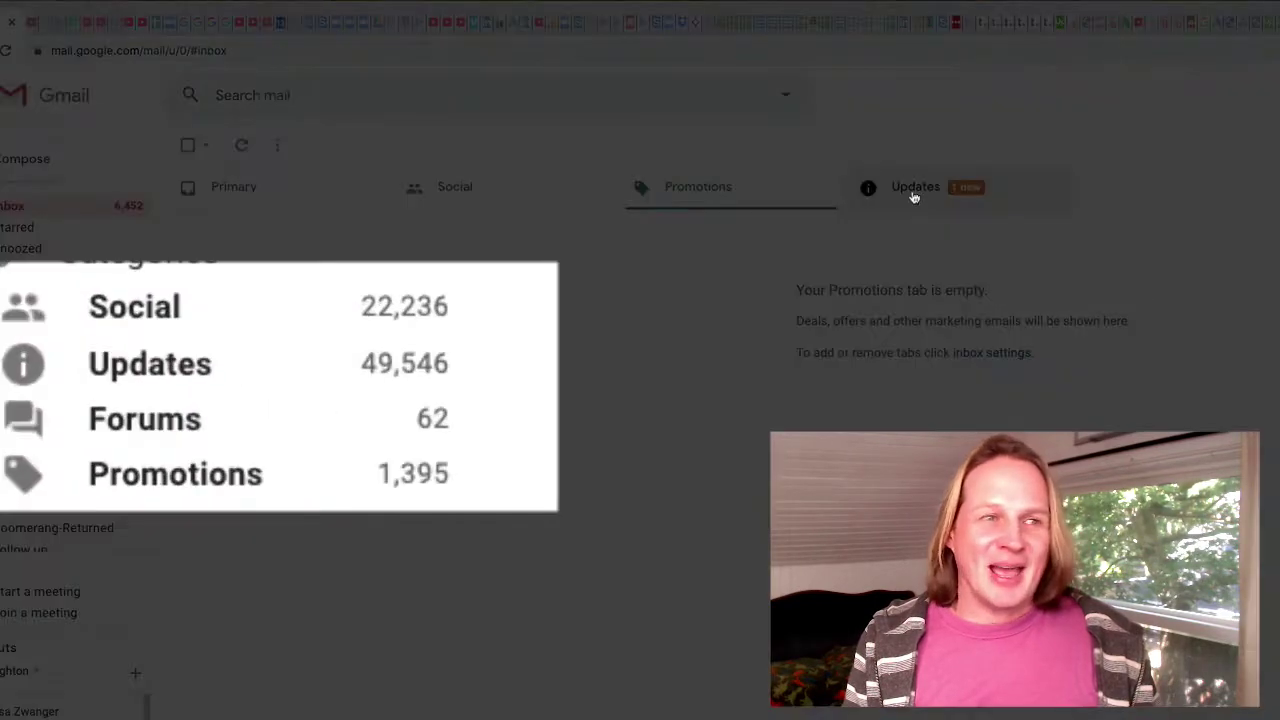
# - In the Updates tab, select all Updates conversations and bulk-delete them, confirming the deletion
pyautogui.click(913, 193)
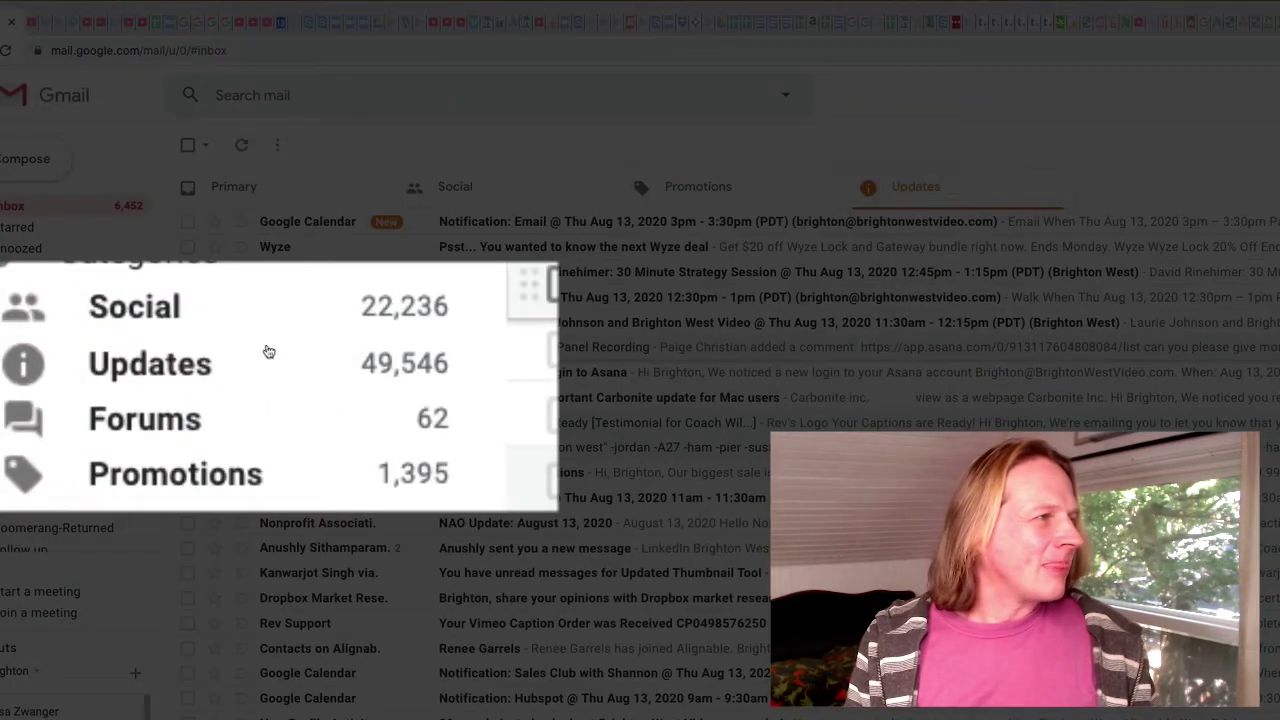
pyautogui.click(203, 147)
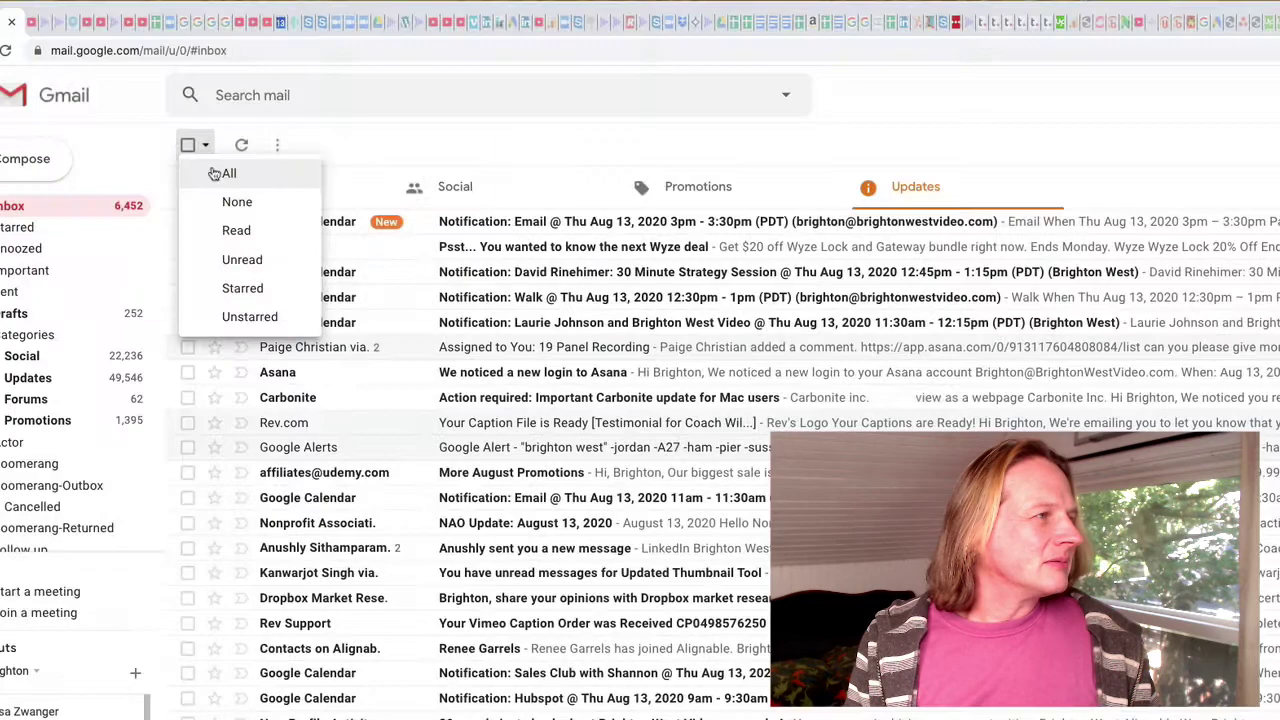
pyautogui.click(223, 171)
pyautogui.click(1100, 191)
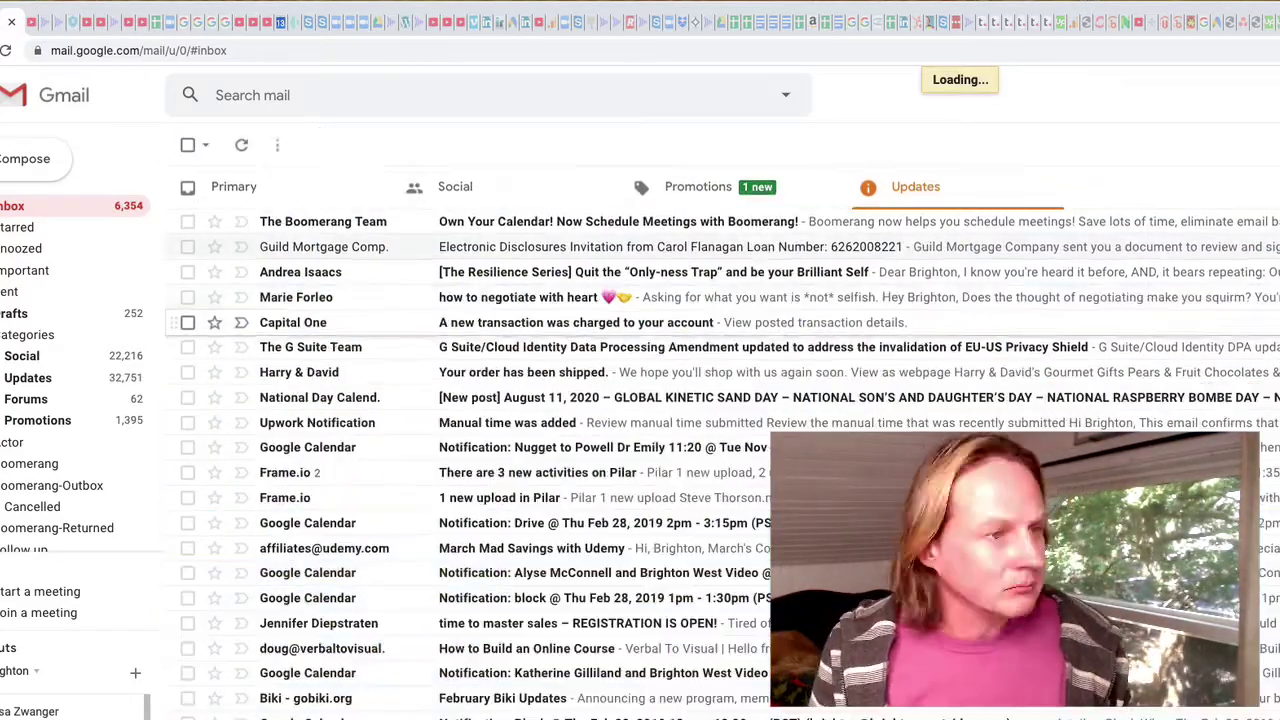
pyautogui.click(187, 145)
pyautogui.click(1131, 191)
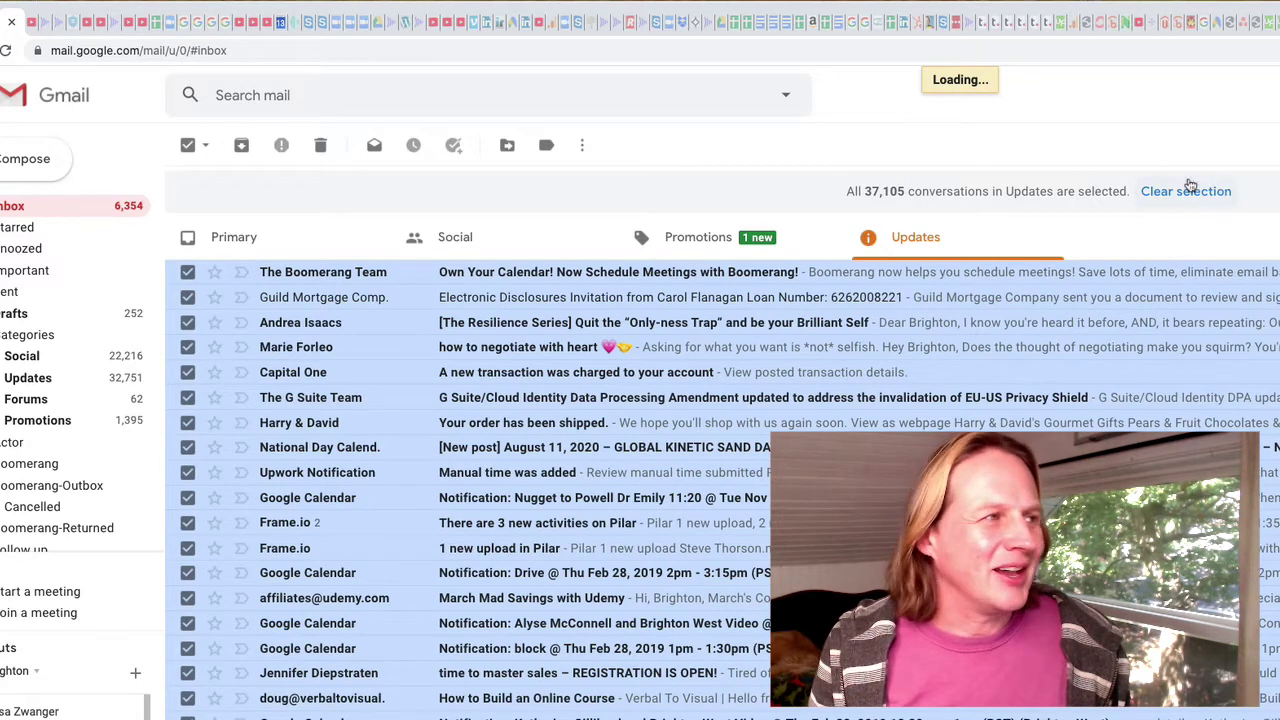
pyautogui.click(322, 148)
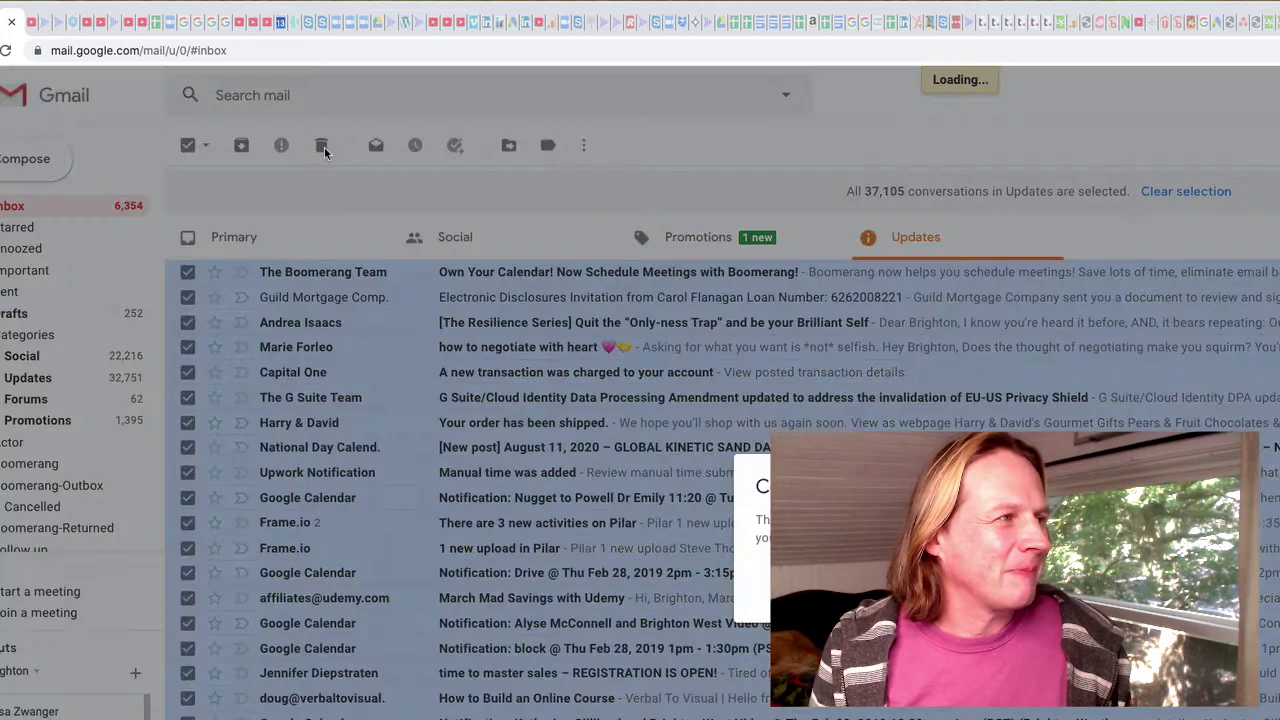
pyautogui.press('Return')
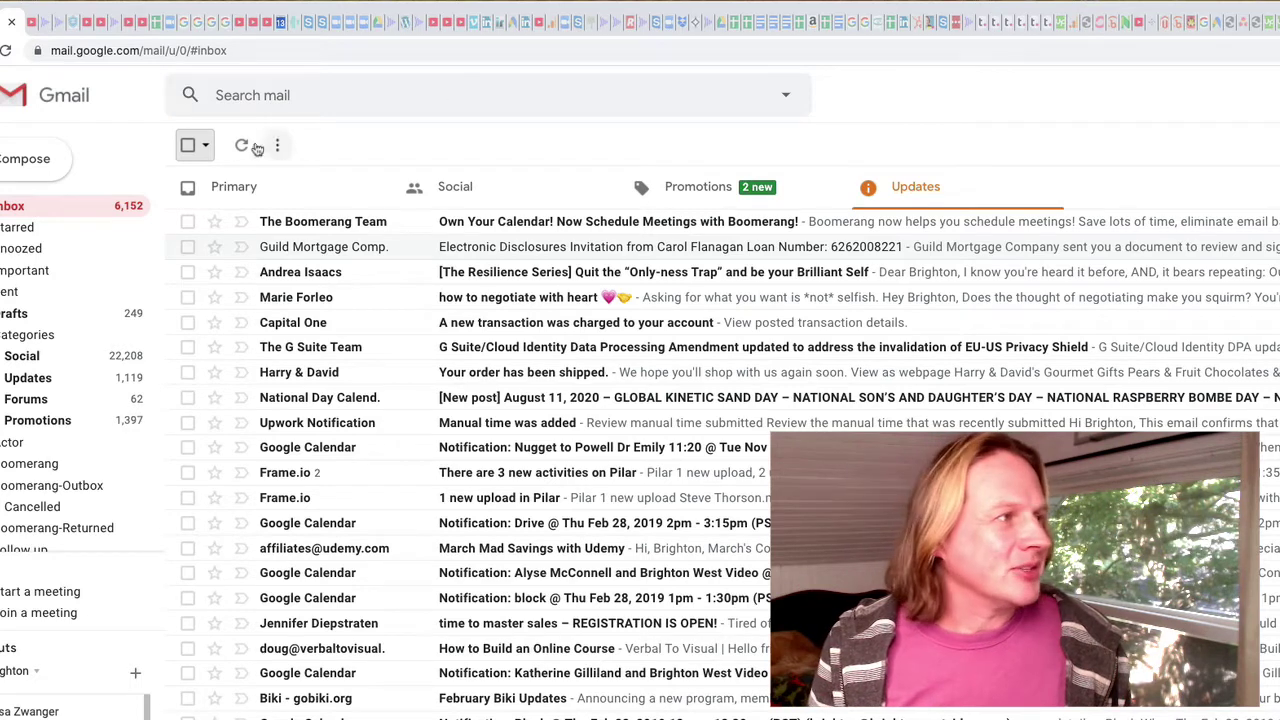
# - Delete the remaining Updates emails, then the two newly arrived Promotions emails
pyautogui.click(187, 146)
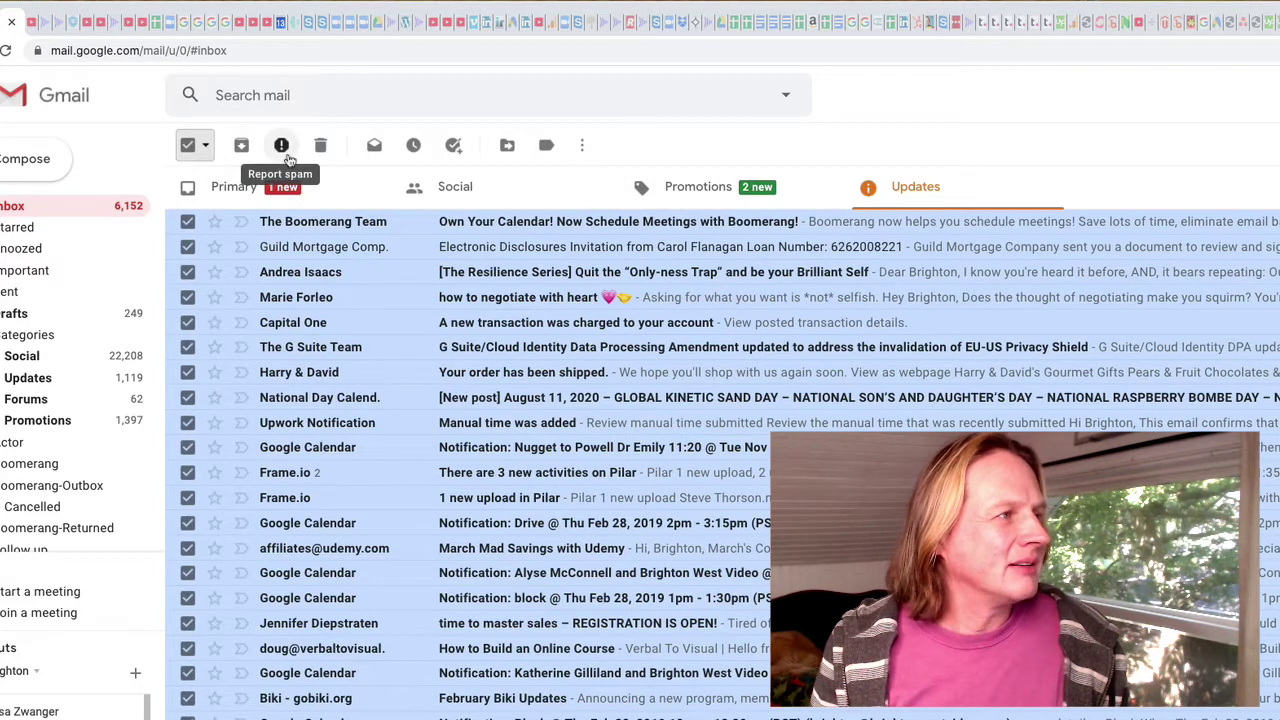
pyautogui.click(322, 150)
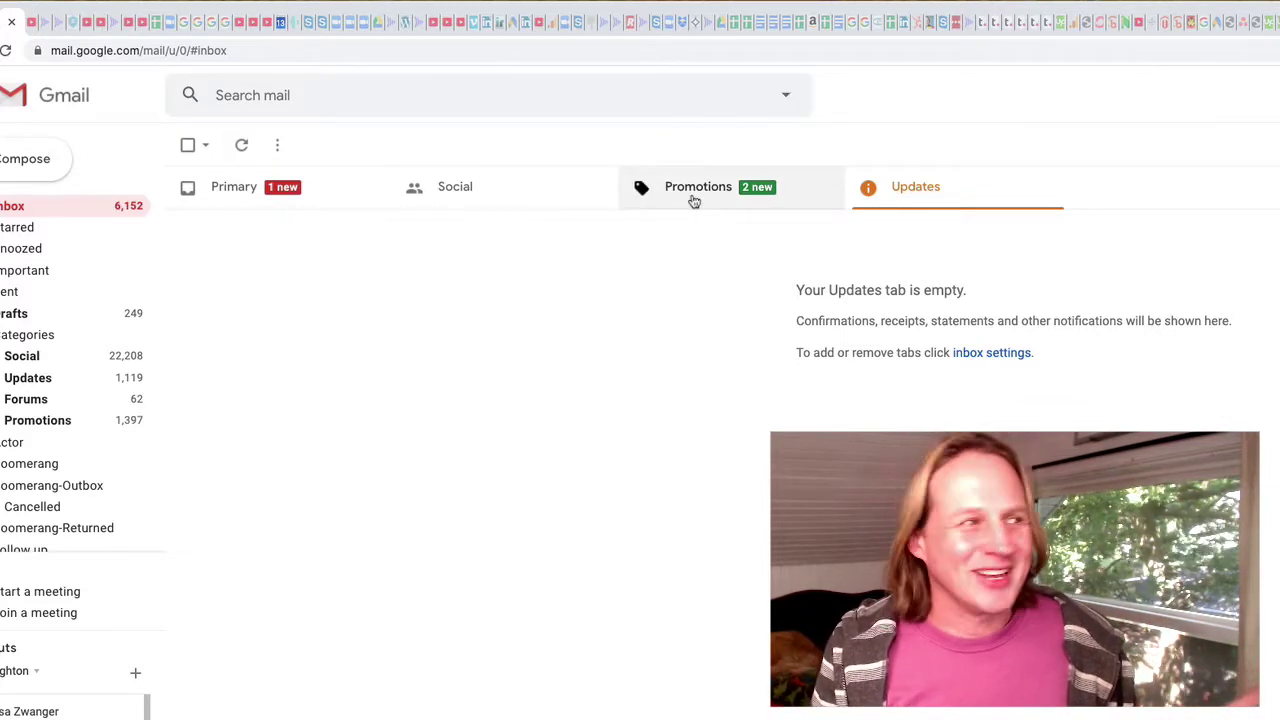
pyautogui.click(694, 195)
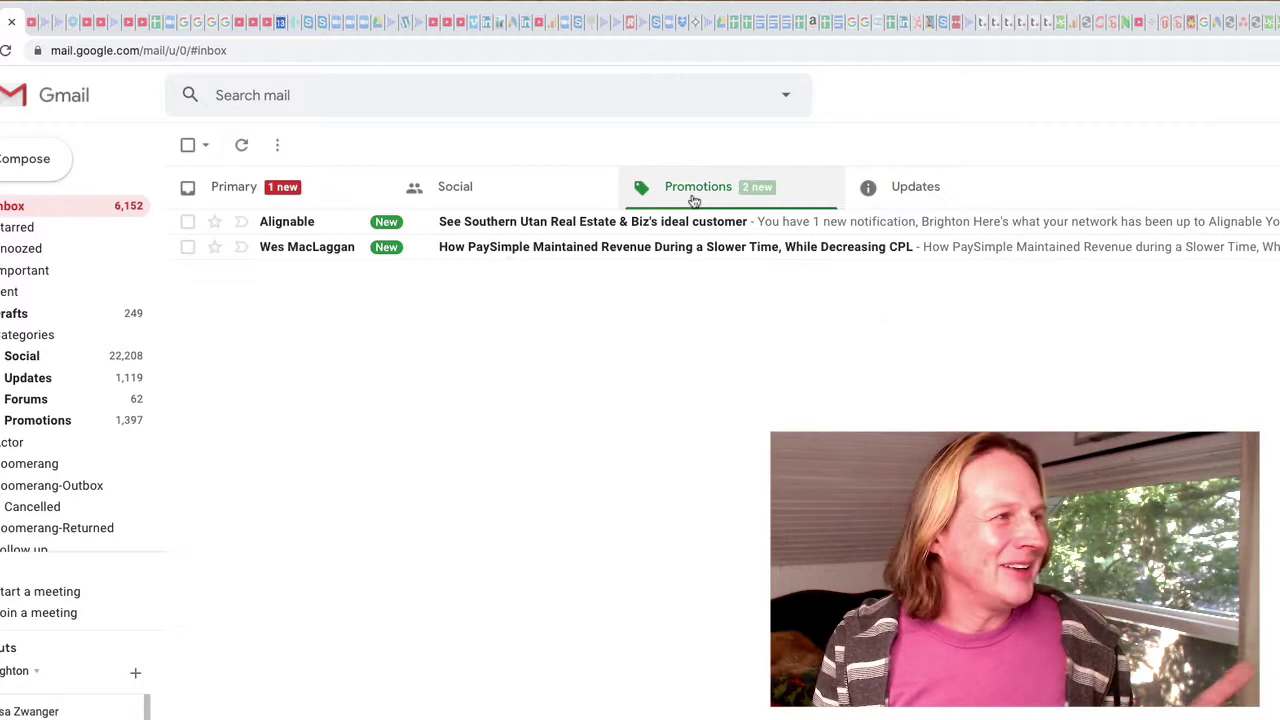
pyautogui.click(187, 247)
pyautogui.click(187, 221)
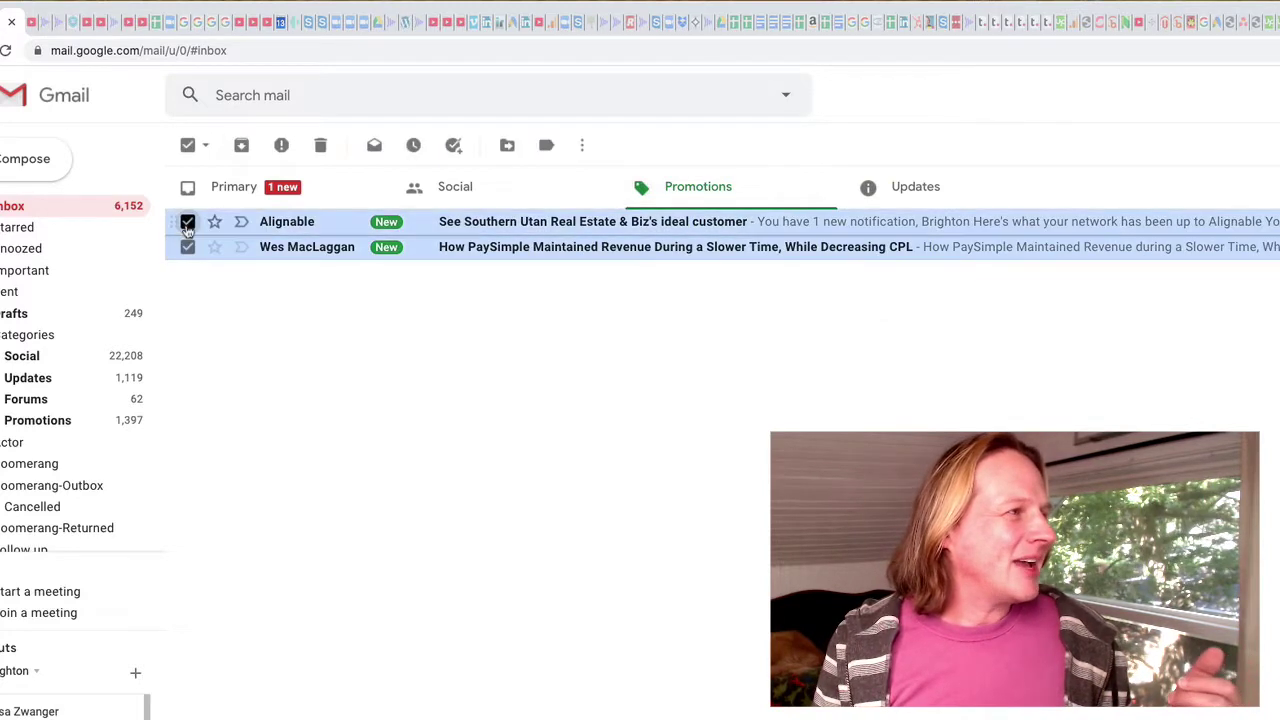
pyautogui.click(320, 145)
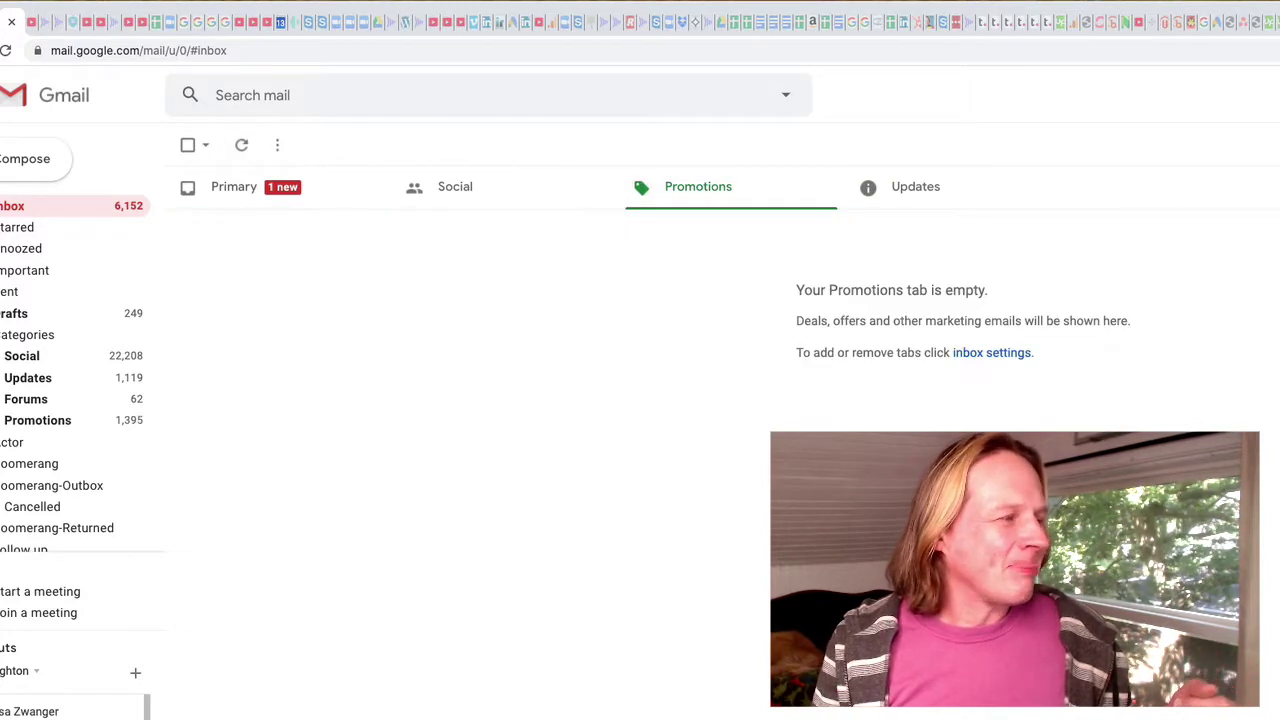